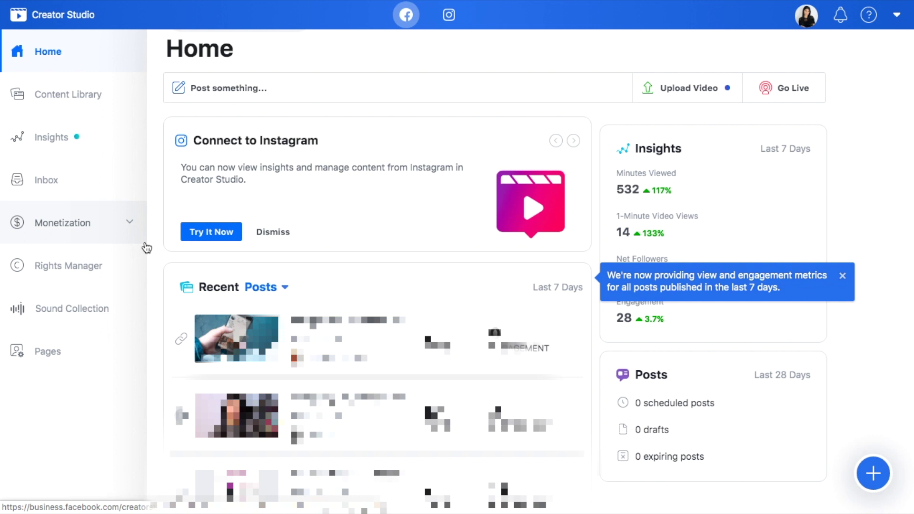
Switch to the Instagram account and filter the Posts list to the four IGTV videos.
{"action": "left_click", "coordinate": [449, 16]}
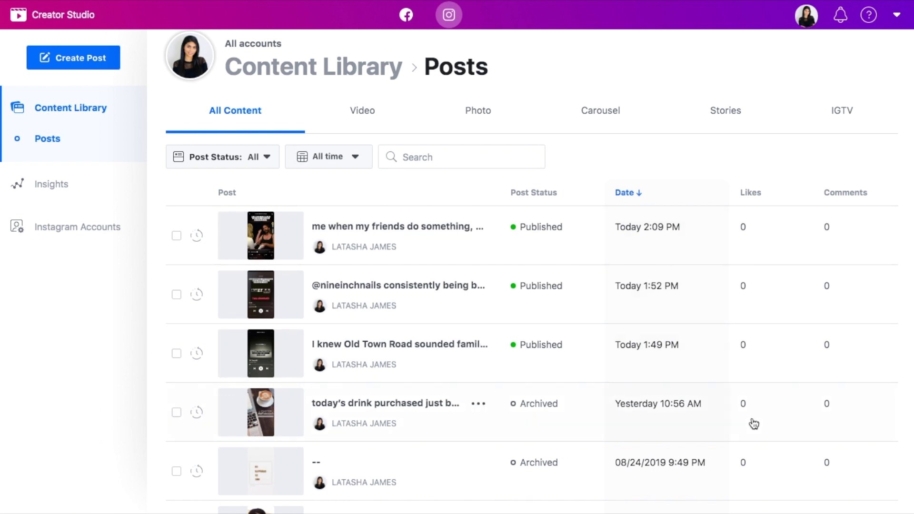
{"action": "scroll", "coordinate": [754, 423], "scroll_direction": "down", "scroll_amount": 9}
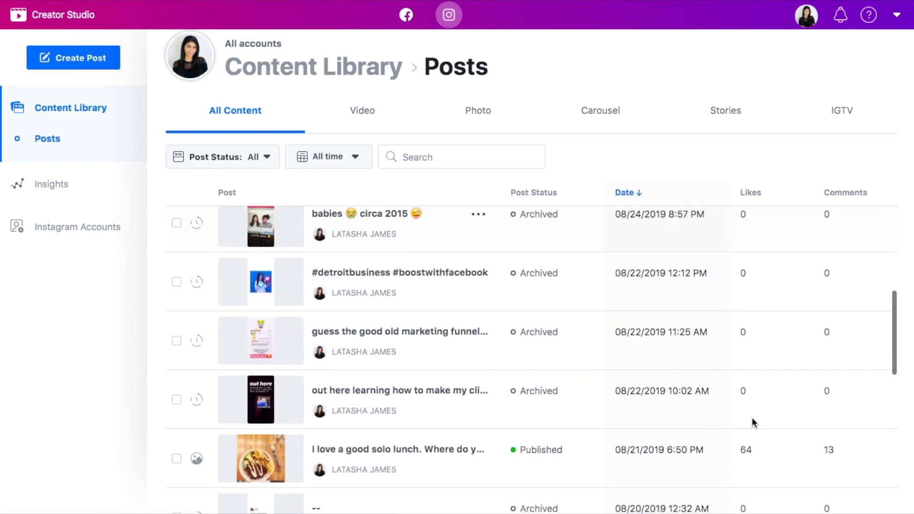
{"action": "scroll", "coordinate": [754, 424], "scroll_direction": "down", "scroll_amount": 1}
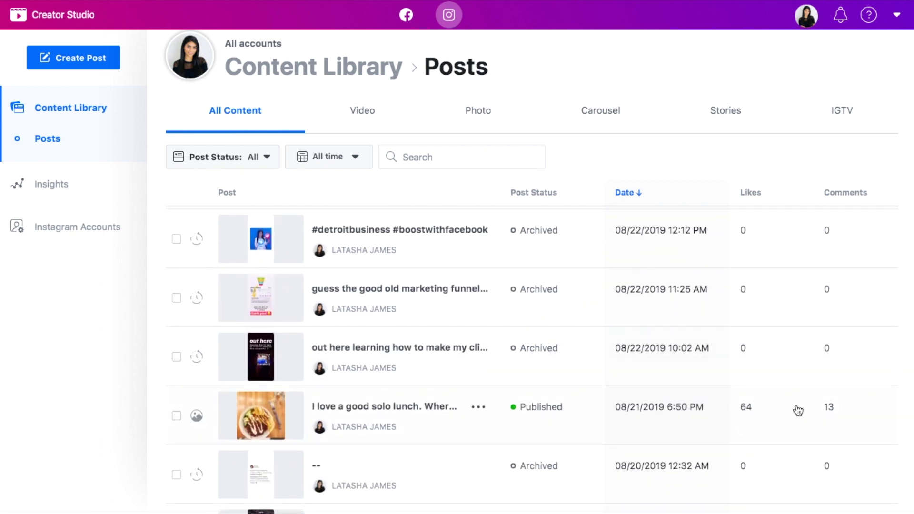
{"action": "scroll", "coordinate": [773, 416], "scroll_direction": "down", "scroll_amount": 7}
{"action": "scroll", "coordinate": [772, 417], "scroll_direction": "down", "scroll_amount": 7}
{"action": "scroll", "coordinate": [762, 428], "scroll_direction": "up", "scroll_amount": 20}
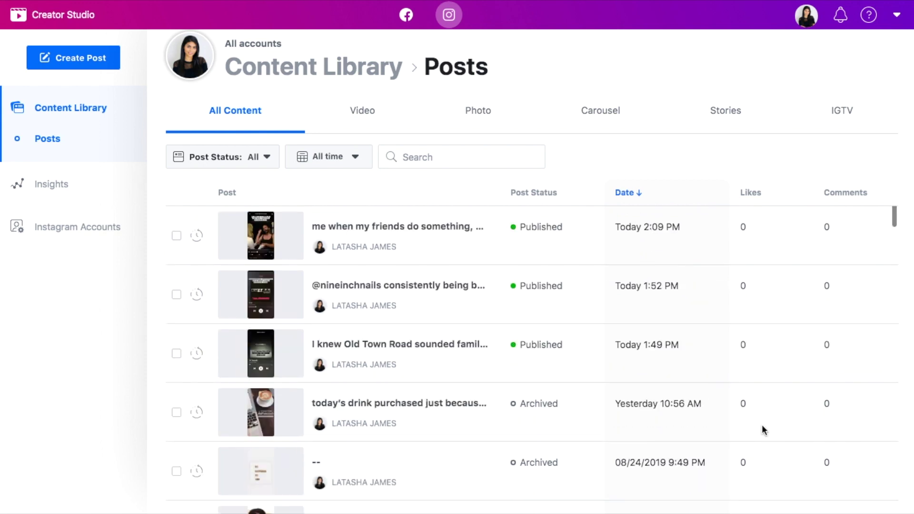
{"action": "left_click", "coordinate": [841, 110]}
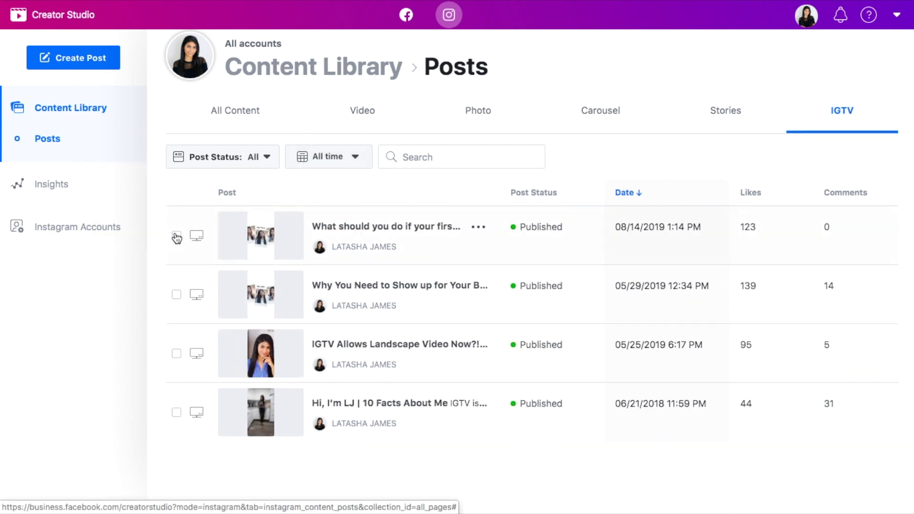
{"action": "scroll", "coordinate": [174, 256], "scroll_direction": "up", "scroll_amount": 1}
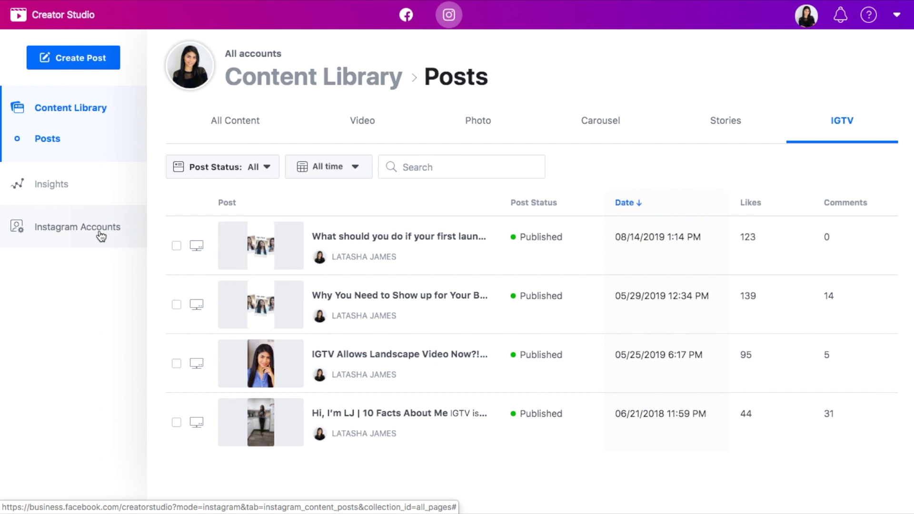
View the Instagram Accounts page, dismiss the add-account shared access notice, and bring up Create Post.
{"action": "left_click", "coordinate": [63, 237]}
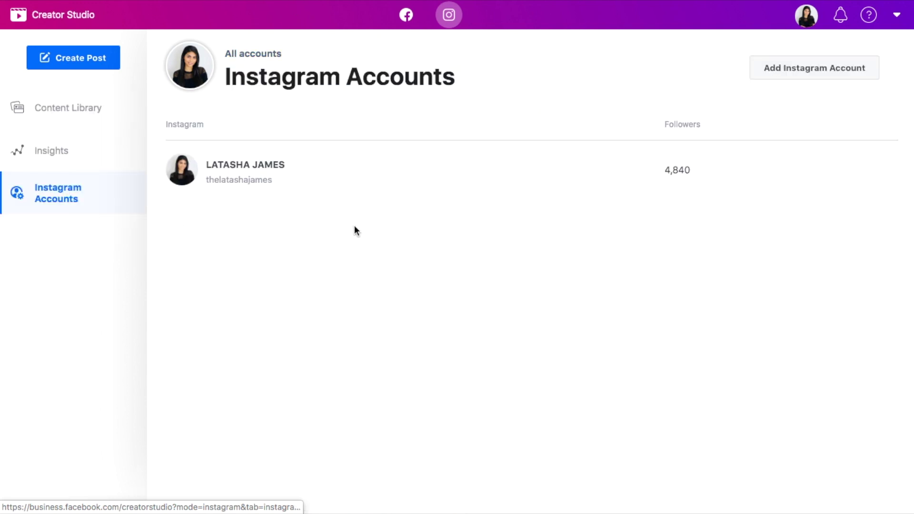
{"action": "left_click", "coordinate": [811, 71]}
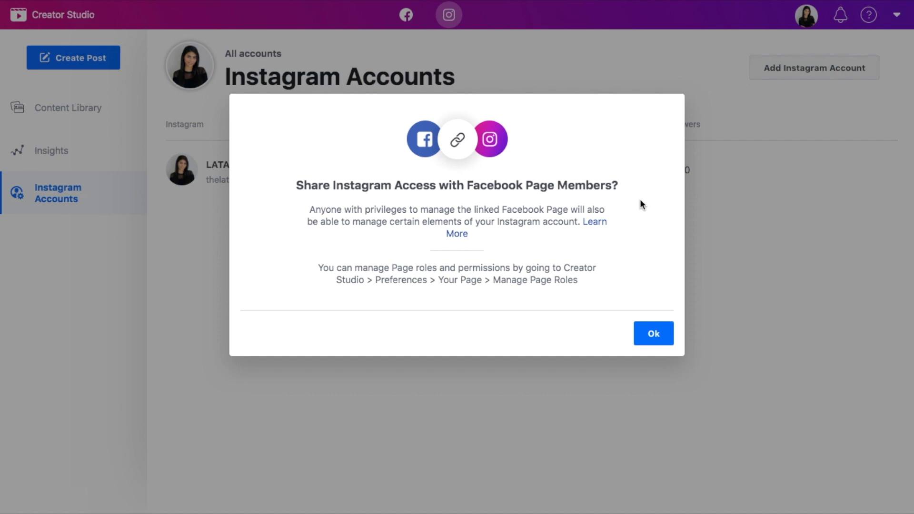
{"action": "left_click", "coordinate": [644, 331]}
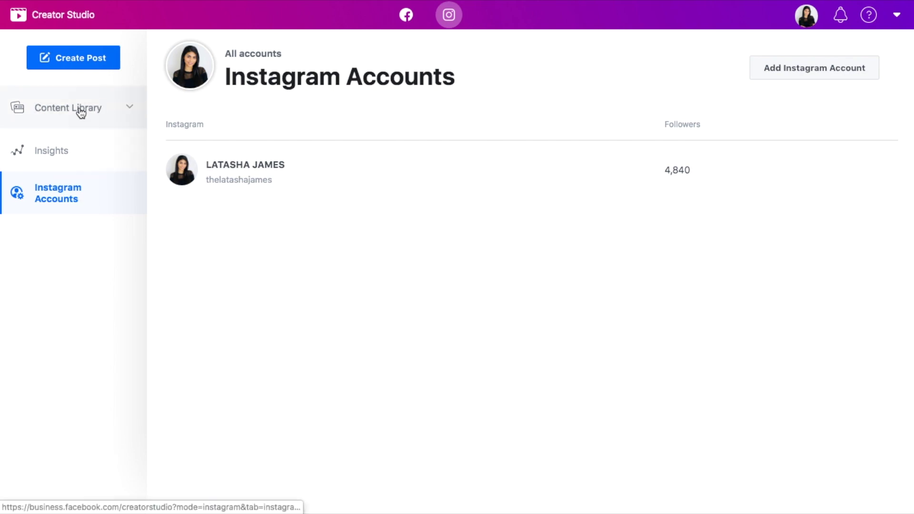
{"action": "left_click", "coordinate": [73, 59]}
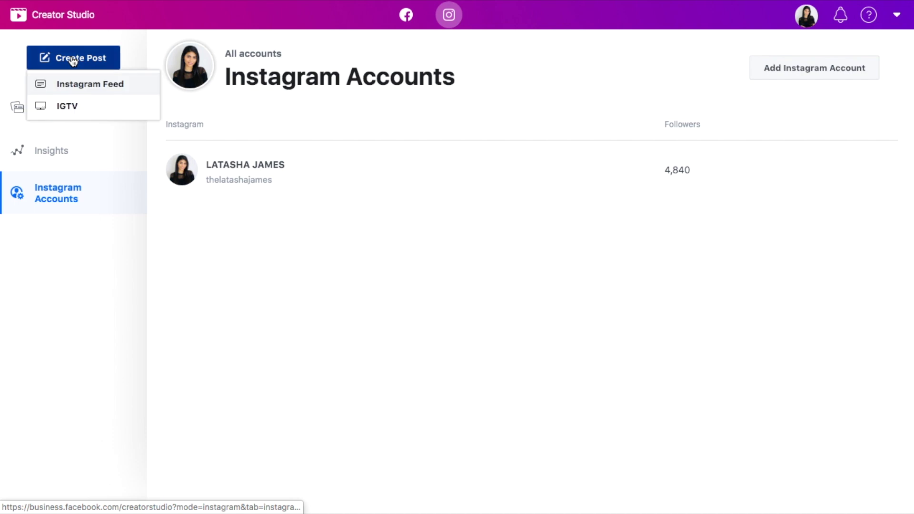
Start an Instagram Feed post for the linked account captioned 'Testing autoposting from desktop :P'.
{"action": "left_click", "coordinate": [84, 95]}
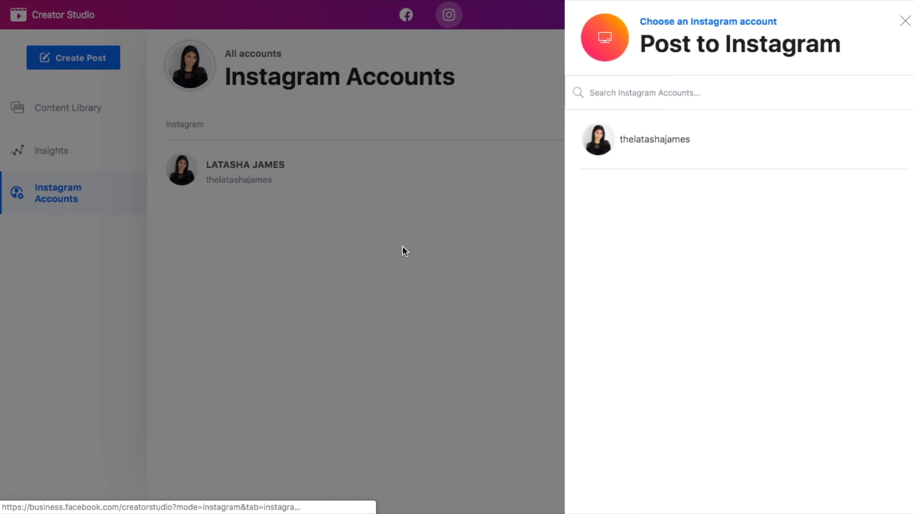
{"action": "left_click", "coordinate": [622, 139]}
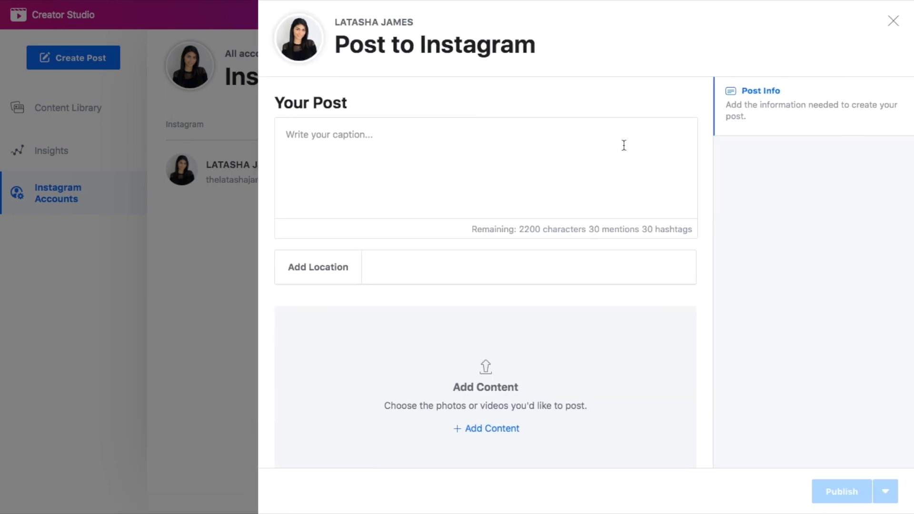
{"action": "left_click", "coordinate": [484, 165]}
{"action": "type", "text": "Testing autoposting f"}
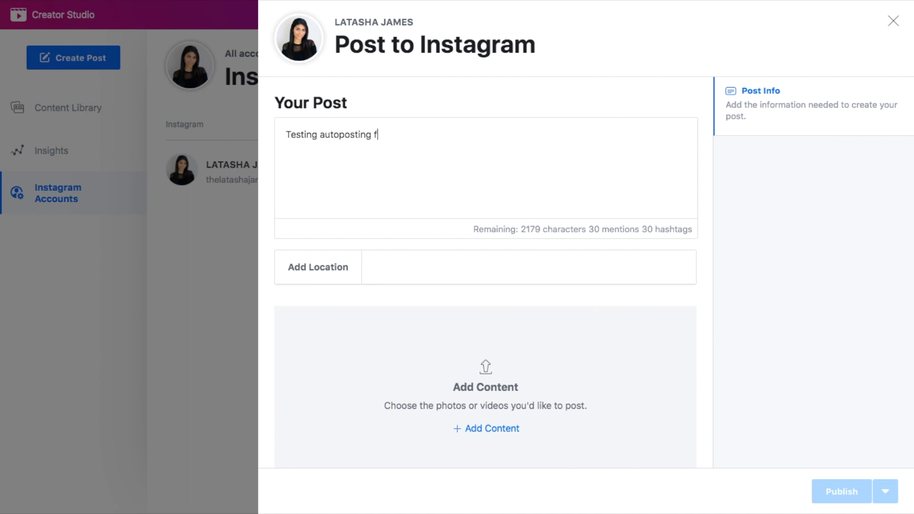
{"action": "type", "text": "rom desktop :P"}
{"action": "left_click", "coordinate": [490, 429]}
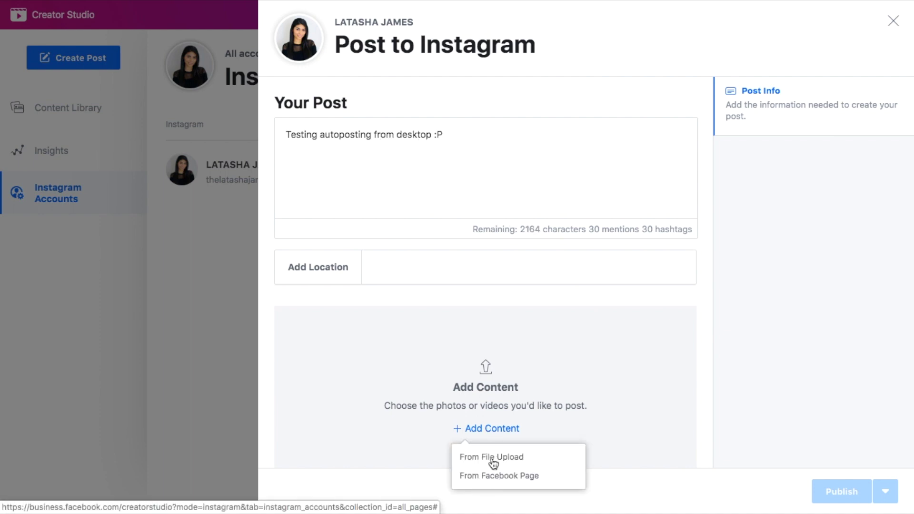
Upload the phone-and-laptop photo from file and set the location to Detroit, Michigan.
{"action": "left_click", "coordinate": [493, 458]}
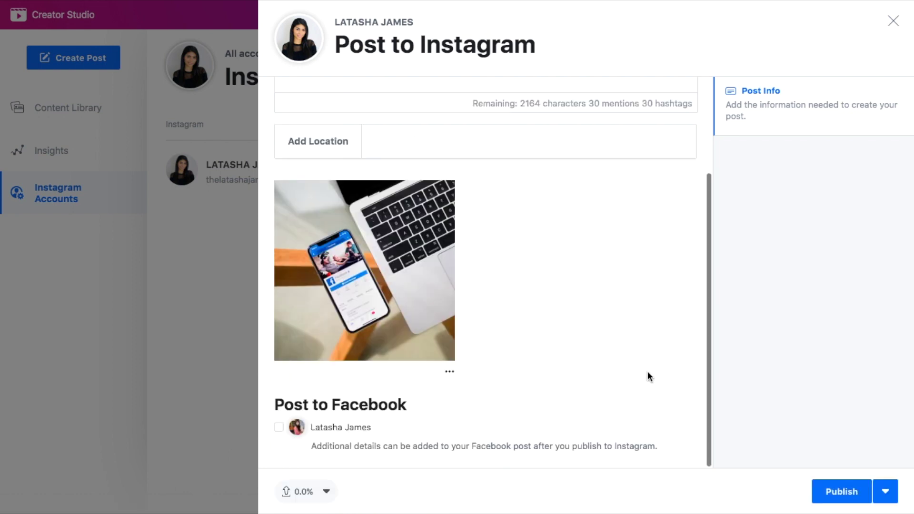
{"action": "scroll", "coordinate": [647, 376], "scroll_direction": "up", "scroll_amount": 3}
{"action": "left_click", "coordinate": [401, 265]}
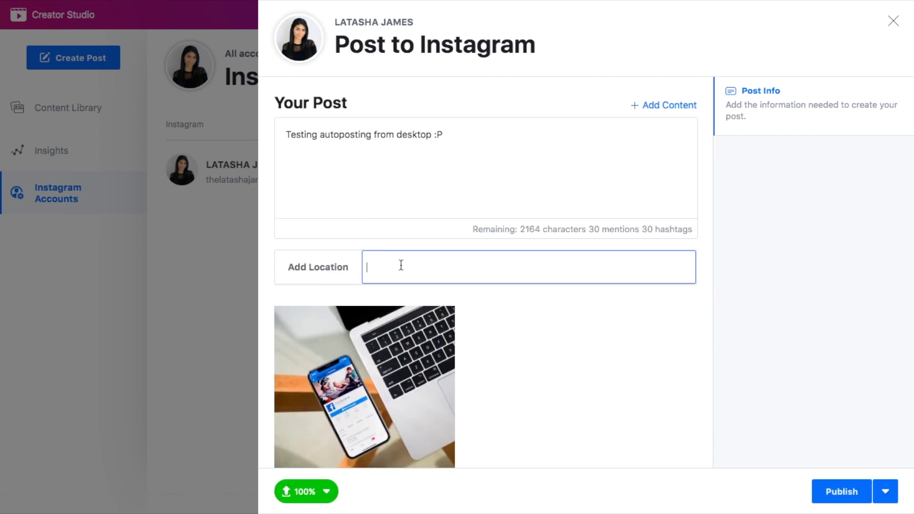
{"action": "type", "text": "detroit"}
{"action": "left_click", "coordinate": [405, 293]}
Try GreenSpace Cafe as the location, then revert it to Detroit, Michigan.
{"action": "triple_click", "coordinate": [471, 270]}
{"action": "type", "text": "greenspace"}
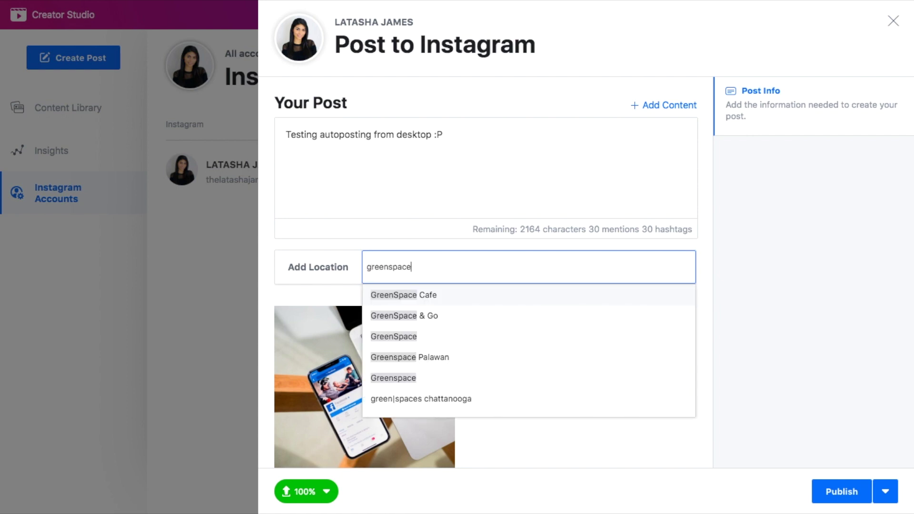
{"action": "left_click", "coordinate": [459, 290]}
{"action": "triple_click", "coordinate": [446, 265]}
{"action": "key", "text": "BackSpace"}
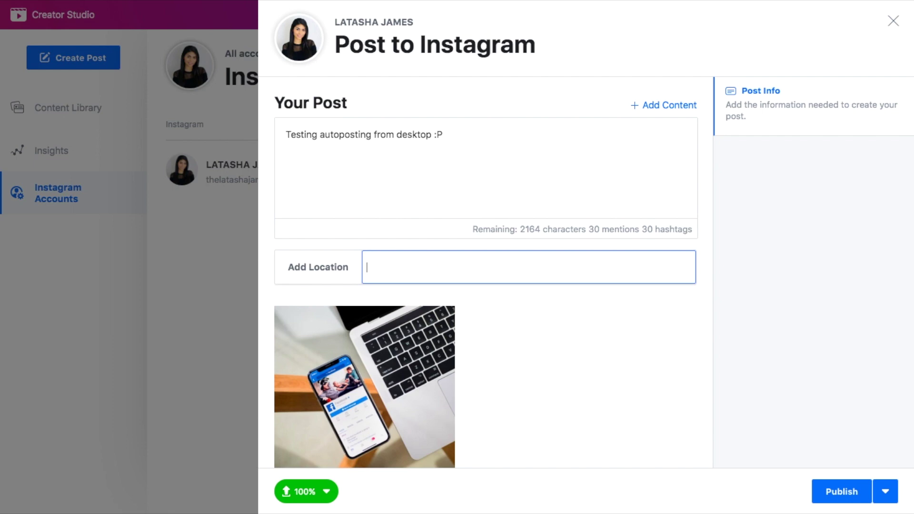
{"action": "type", "text": "detroit"}
{"action": "left_click", "coordinate": [439, 293]}
{"action": "scroll", "coordinate": [577, 191], "scroll_direction": "down", "scroll_amount": 1}
{"action": "scroll", "coordinate": [577, 190], "scroll_direction": "up", "scroll_amount": 1}
{"action": "left_click", "coordinate": [675, 109]}
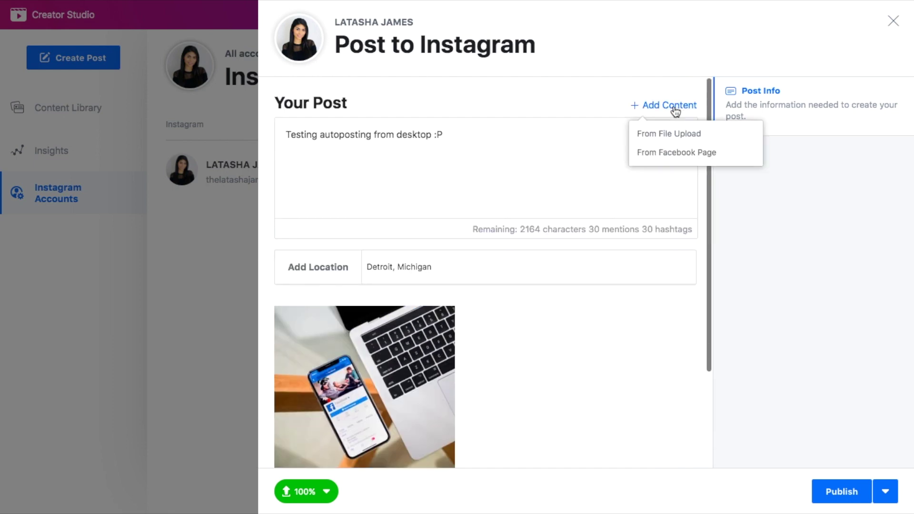
{"action": "left_click", "coordinate": [667, 139]}
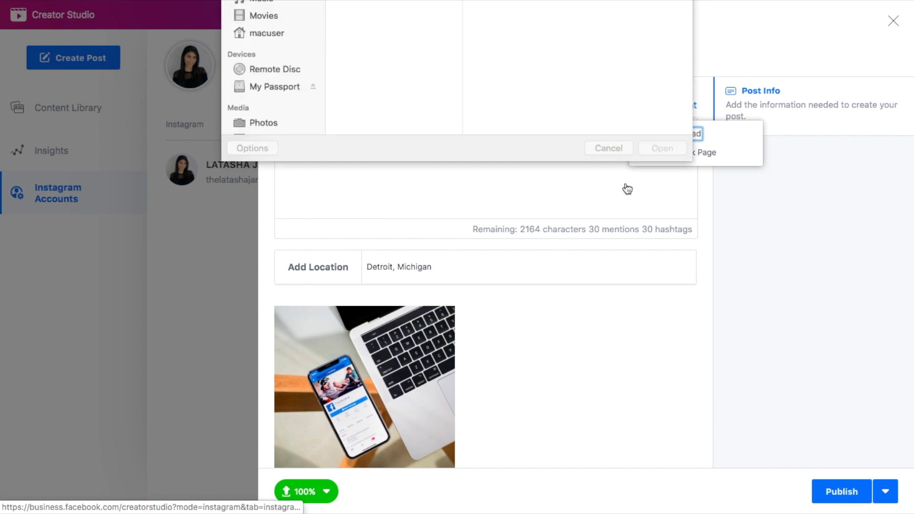
{"action": "double_click", "coordinate": [377, 56]}
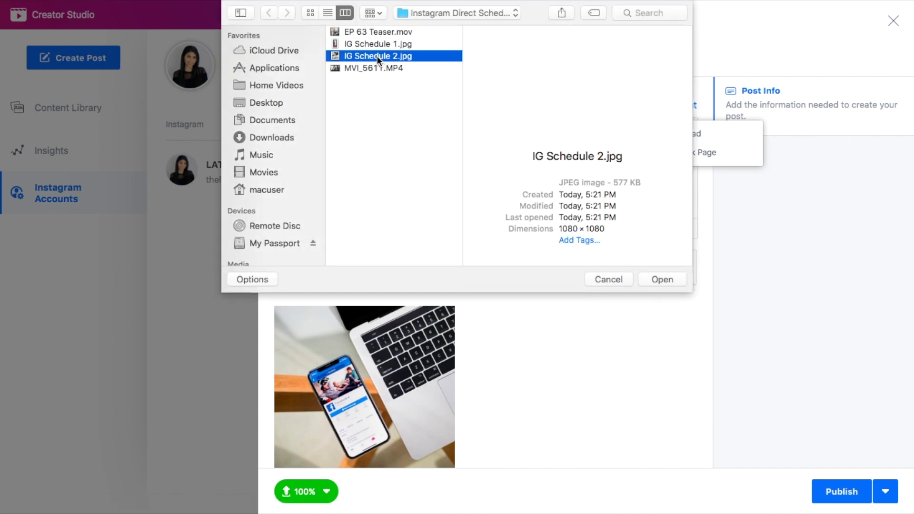
{"action": "scroll", "coordinate": [545, 347], "scroll_direction": "down", "scroll_amount": 3}
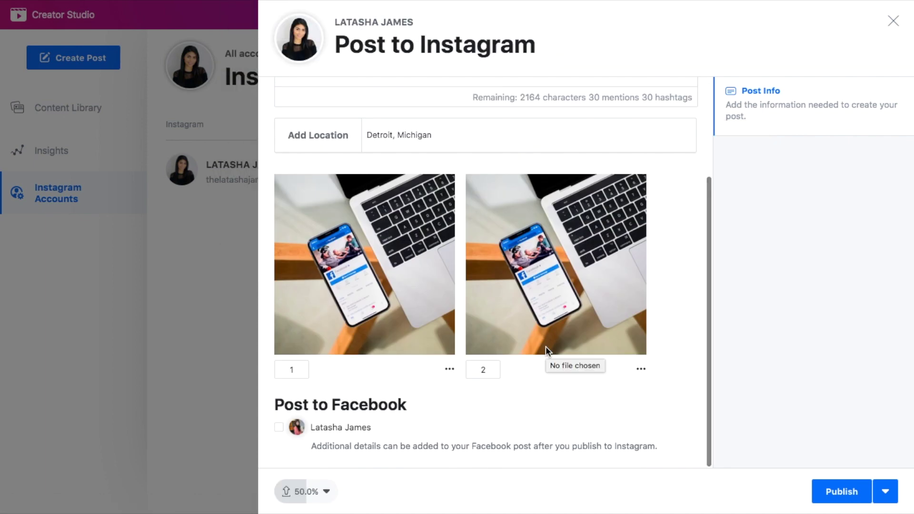
{"action": "left_click", "coordinate": [641, 371]}
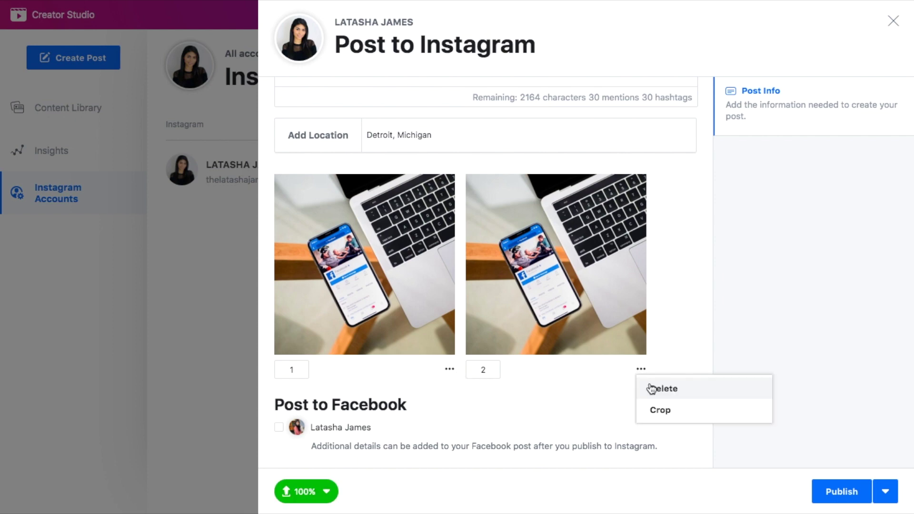
{"action": "left_click", "coordinate": [655, 389]}
{"action": "left_click", "coordinate": [643, 253]}
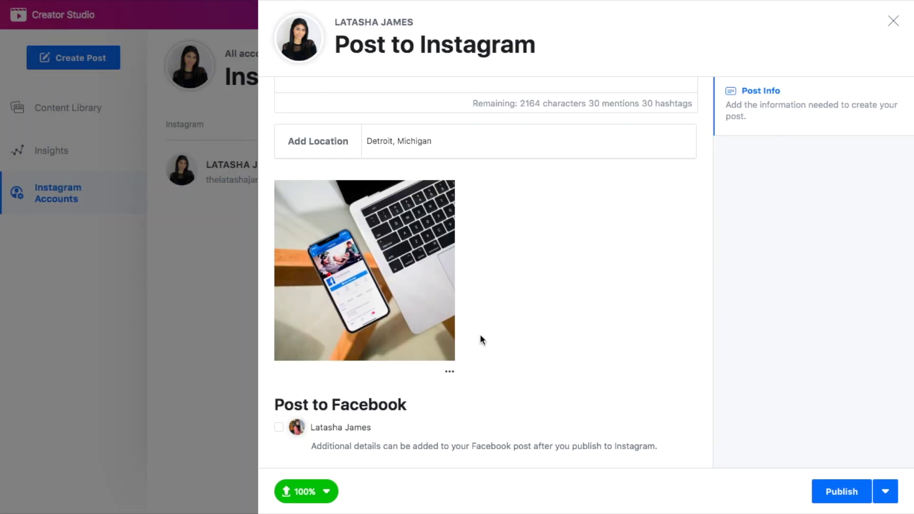
{"action": "left_click", "coordinate": [448, 372]}
Preview landscape and vertical crops of the photo, keep it square, and leave the crop editor.
{"action": "left_click", "coordinate": [468, 411]}
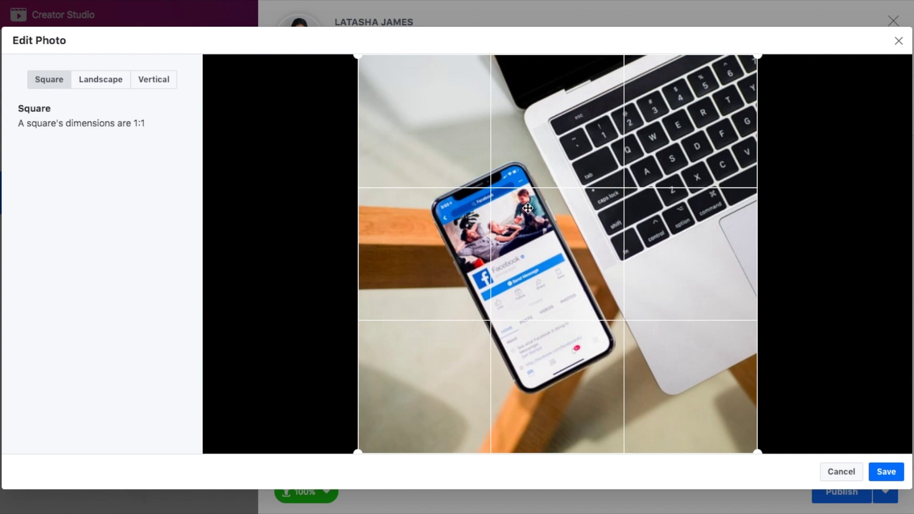
{"action": "left_click", "coordinate": [104, 80]}
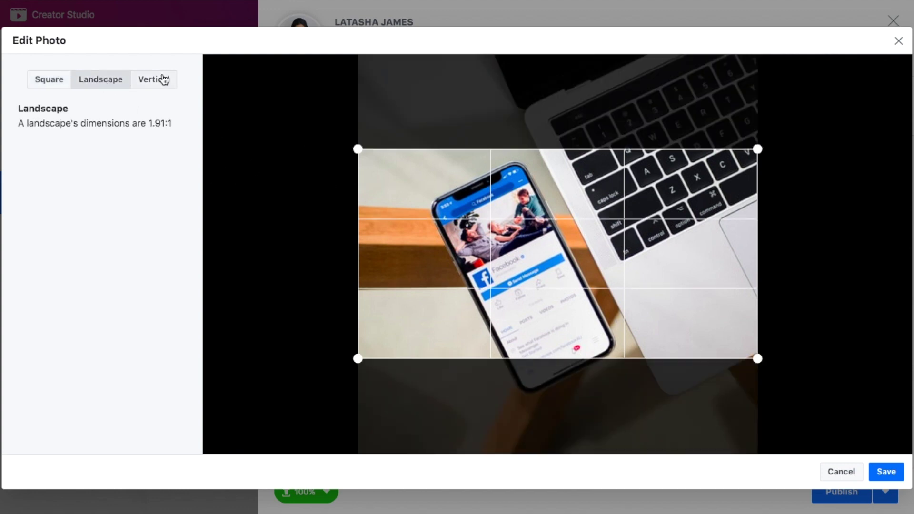
{"action": "left_click", "coordinate": [162, 79]}
{"action": "left_click", "coordinate": [43, 81]}
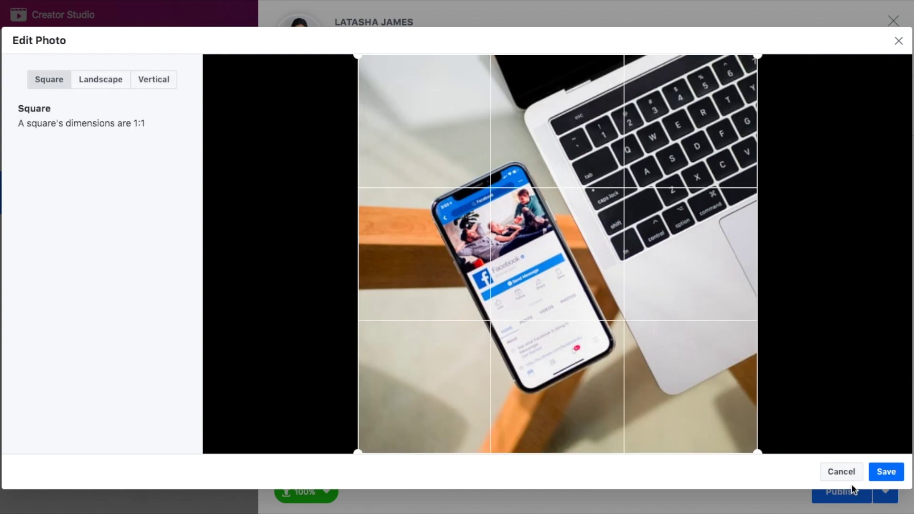
{"action": "left_click", "coordinate": [841, 473]}
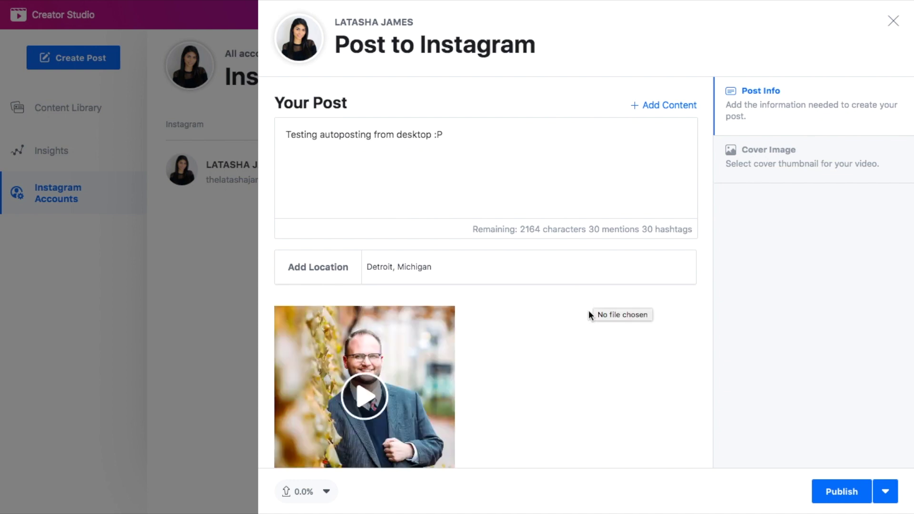
Add IG Schedule 2.jpg to the post from a file upload.
{"action": "scroll", "coordinate": [592, 295], "scroll_direction": "down", "scroll_amount": 3}
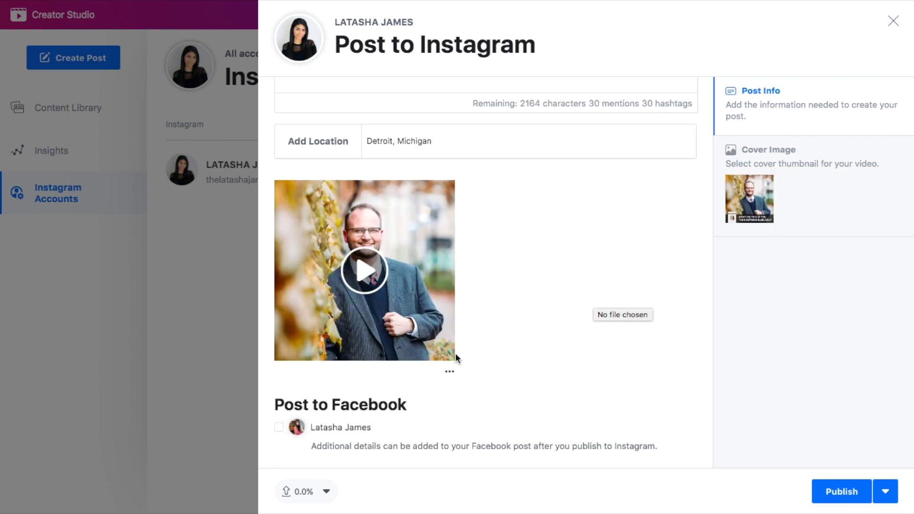
{"action": "scroll", "coordinate": [456, 357], "scroll_direction": "up", "scroll_amount": 5}
{"action": "left_click", "coordinate": [647, 103]}
{"action": "left_click", "coordinate": [648, 130]}
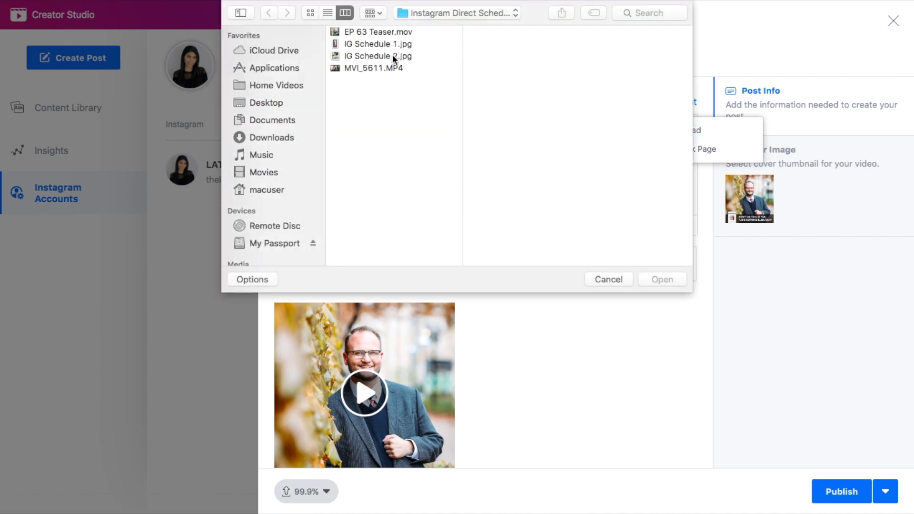
{"action": "double_click", "coordinate": [393, 55]}
Delete the video clip, the first media item, from the post.
{"action": "scroll", "coordinate": [529, 310], "scroll_direction": "down", "scroll_amount": 3}
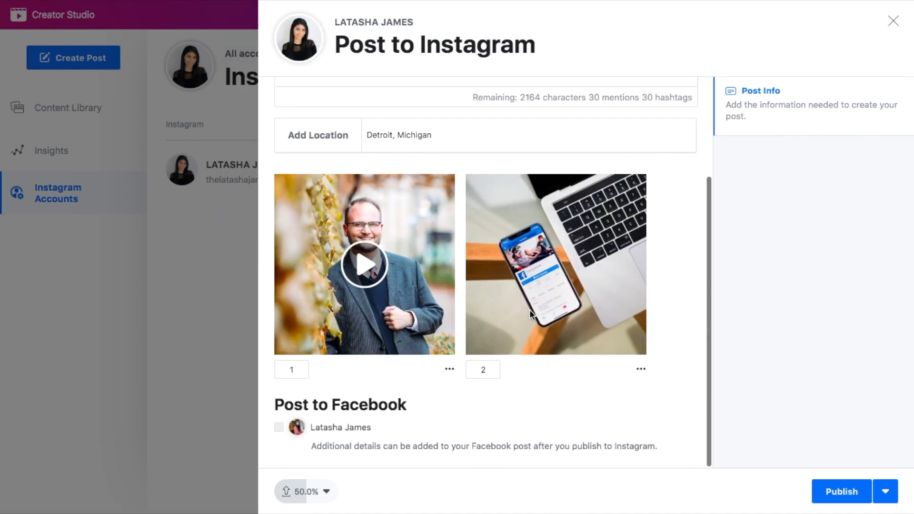
{"action": "scroll", "coordinate": [529, 309], "scroll_direction": "up", "scroll_amount": 3}
{"action": "scroll", "coordinate": [529, 310], "scroll_direction": "down", "scroll_amount": 3}
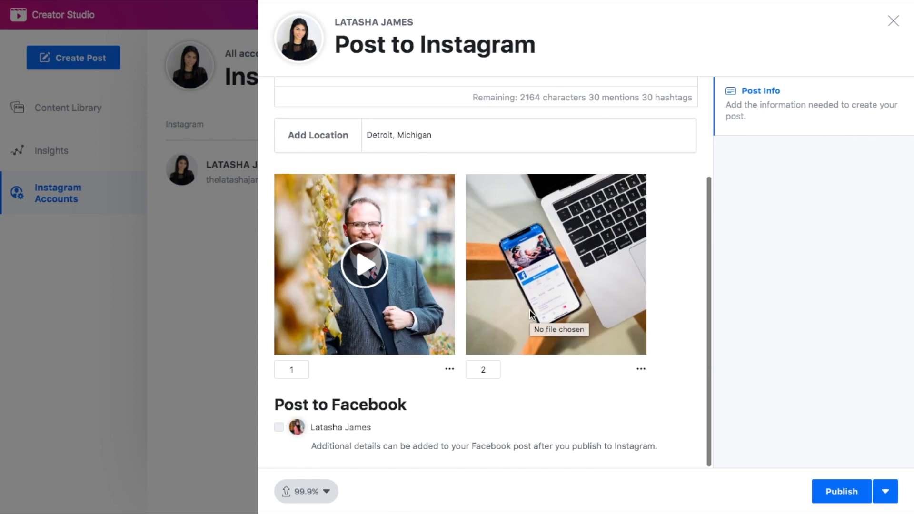
{"action": "left_click", "coordinate": [449, 369]}
{"action": "left_click", "coordinate": [468, 387]}
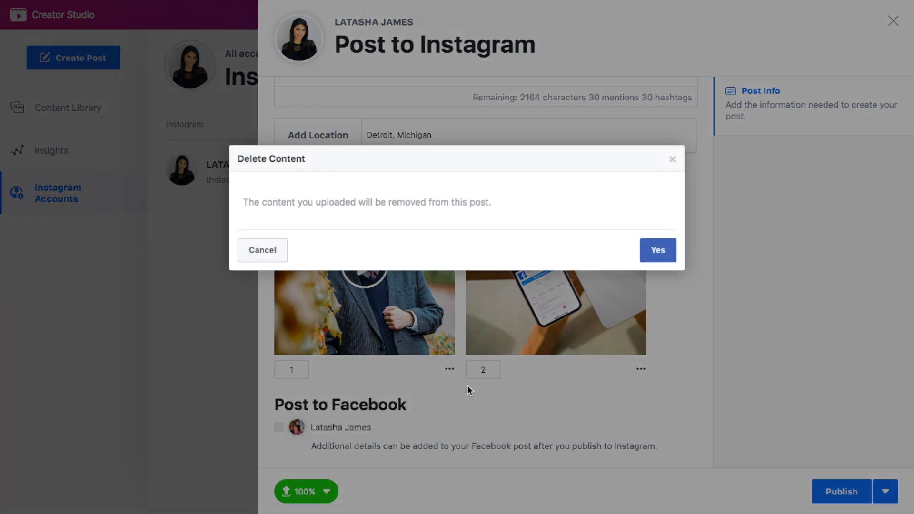
{"action": "left_click", "coordinate": [666, 255]}
{"action": "scroll", "coordinate": [572, 316], "scroll_direction": "up", "scroll_amount": 3}
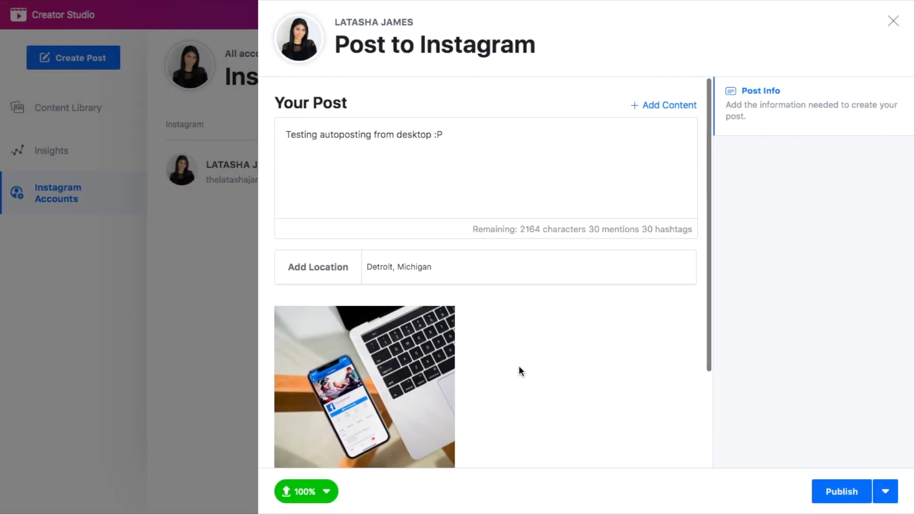
Uncheck the Facebook page and publish the post to Instagram immediately with Publish Now.
{"action": "scroll", "coordinate": [553, 403], "scroll_direction": "down", "scroll_amount": 3}
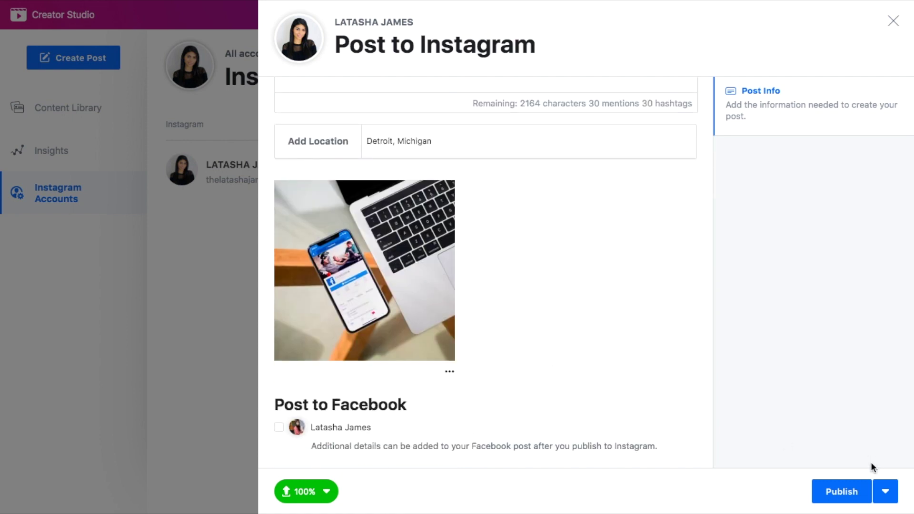
{"action": "left_click", "coordinate": [279, 428]}
{"action": "left_click", "coordinate": [886, 492]}
{"action": "left_click", "coordinate": [885, 492]}
{"action": "left_click", "coordinate": [885, 494]}
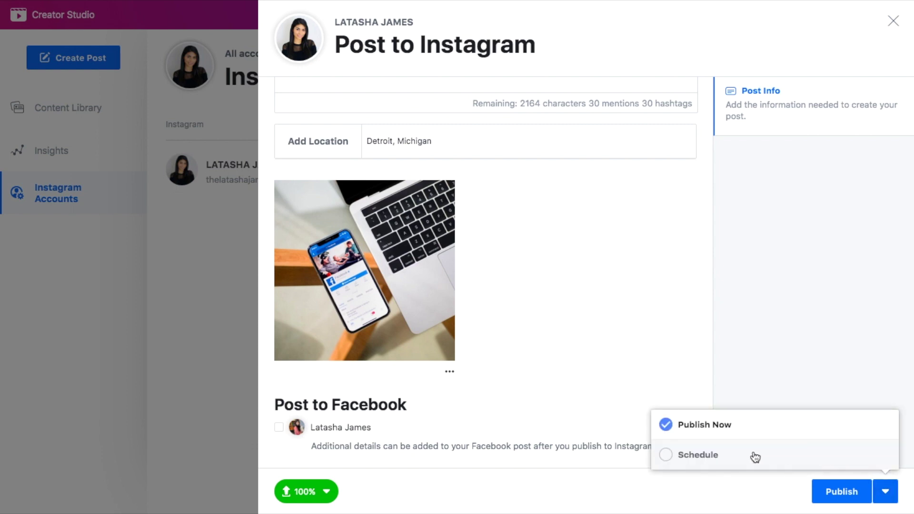
{"action": "left_click", "coordinate": [883, 493]}
{"action": "left_click", "coordinate": [836, 492]}
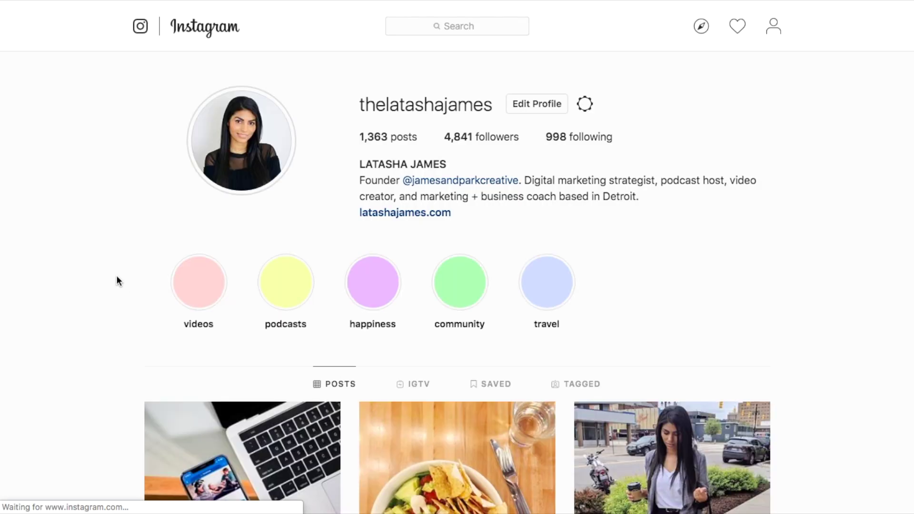
Open the newly published post from the Instagram profile grid to check it.
{"action": "scroll", "coordinate": [119, 280], "scroll_direction": "down", "scroll_amount": 4}
{"action": "left_click", "coordinate": [288, 344]}
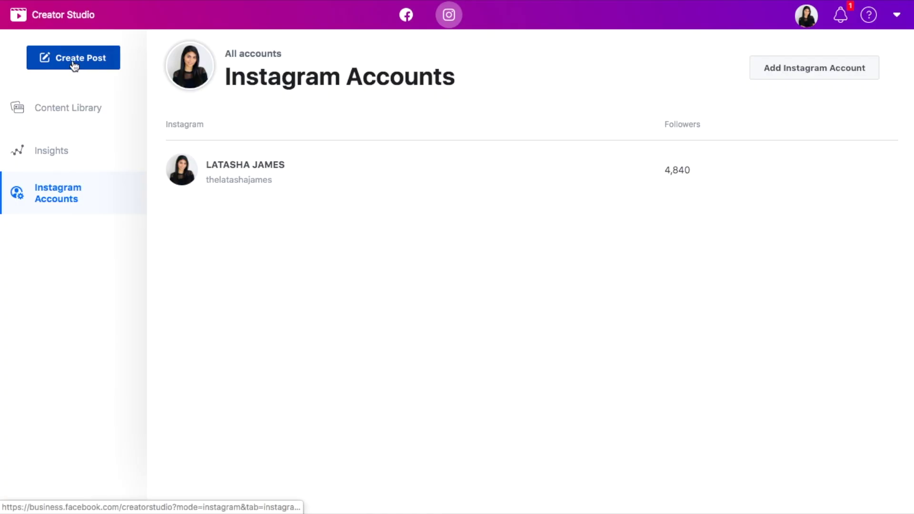
{"action": "left_click", "coordinate": [74, 60]}
Start an IGTV post for the Instagram account and upload MVI_5611.MP4.
{"action": "left_click", "coordinate": [95, 109]}
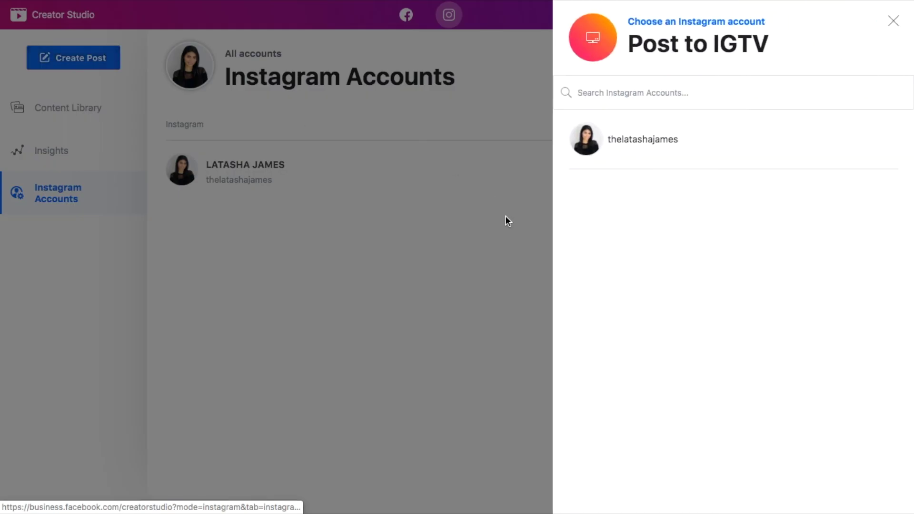
{"action": "left_click", "coordinate": [691, 158]}
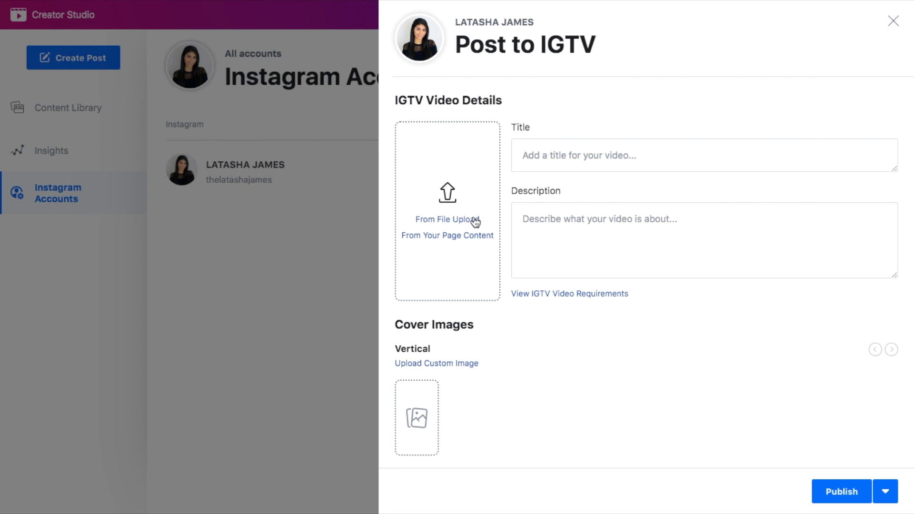
{"action": "left_click", "coordinate": [475, 221]}
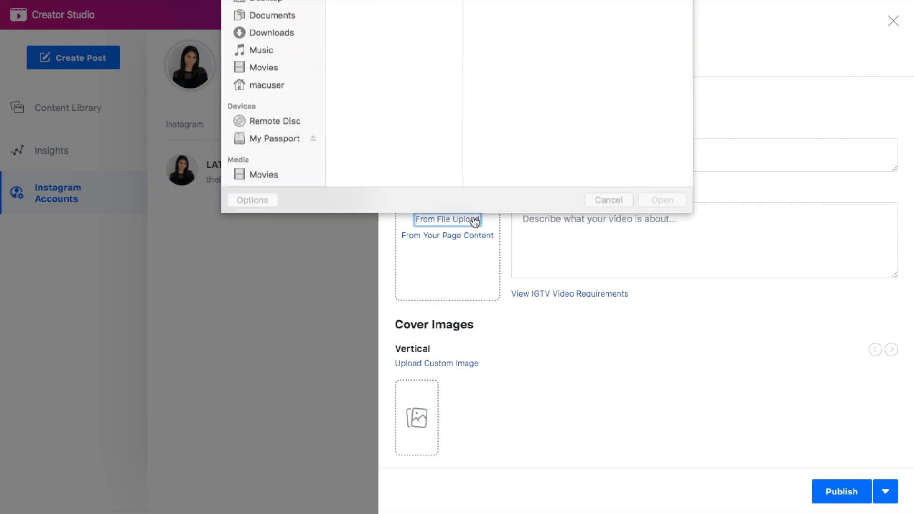
{"action": "double_click", "coordinate": [381, 67]}
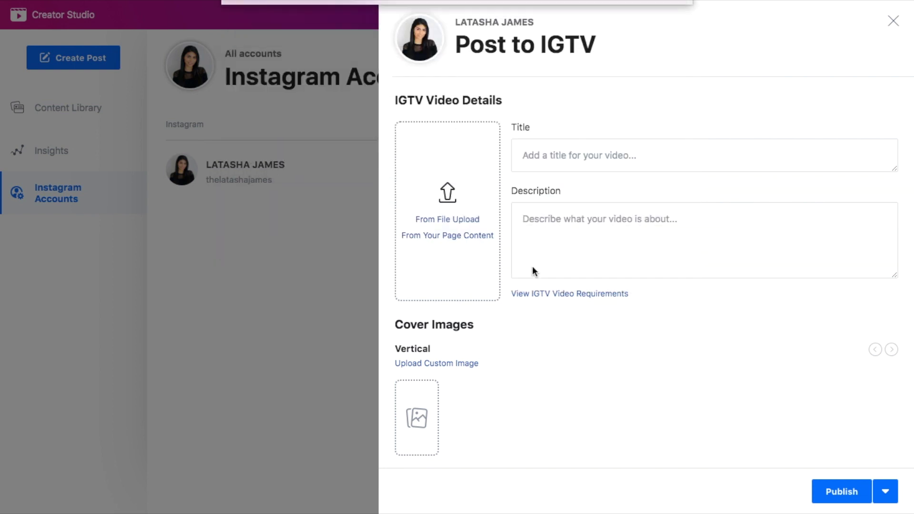
Review the video requirements warning and click into the Title and Description fields.
{"action": "scroll", "coordinate": [572, 289], "scroll_direction": "down", "scroll_amount": 2}
{"action": "scroll", "coordinate": [571, 291], "scroll_direction": "up", "scroll_amount": 2}
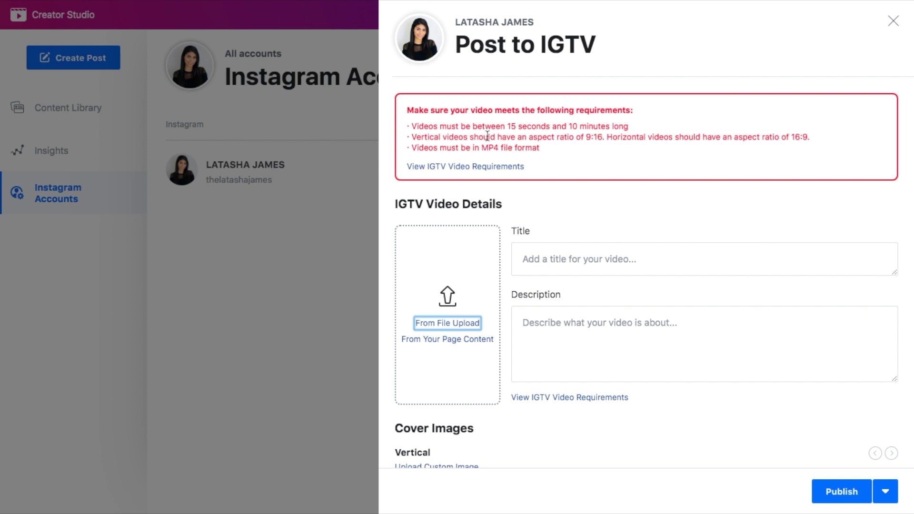
{"action": "scroll", "coordinate": [488, 143], "scroll_direction": "down", "scroll_amount": 2}
{"action": "scroll", "coordinate": [490, 162], "scroll_direction": "up", "scroll_amount": 2}
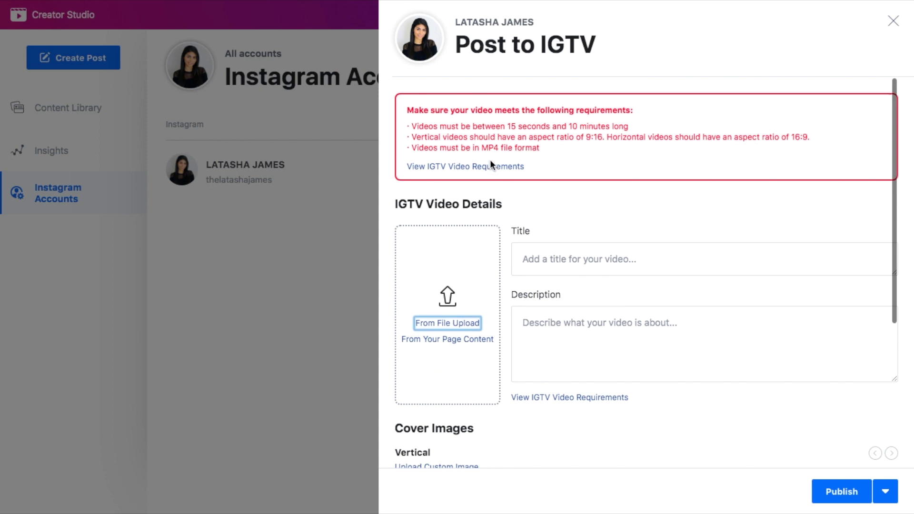
{"action": "scroll", "coordinate": [600, 198], "scroll_direction": "down", "scroll_amount": 3}
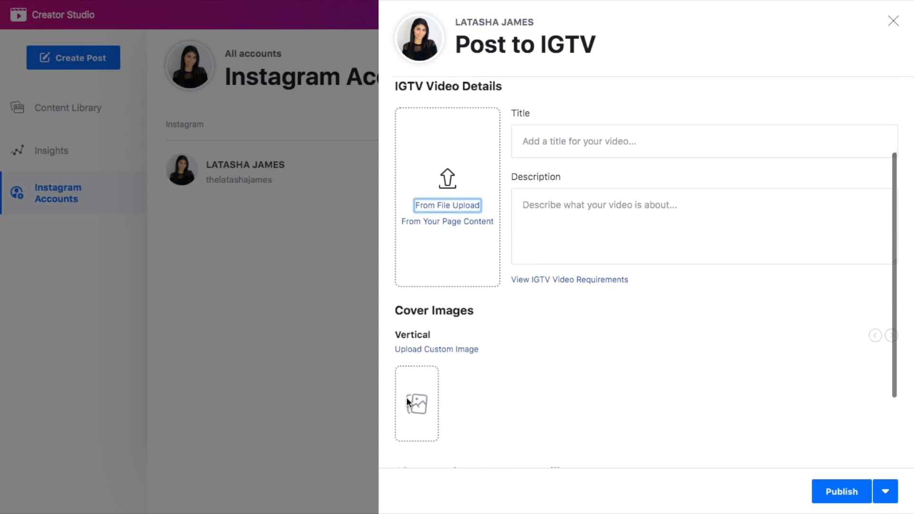
{"action": "left_click", "coordinate": [571, 138]}
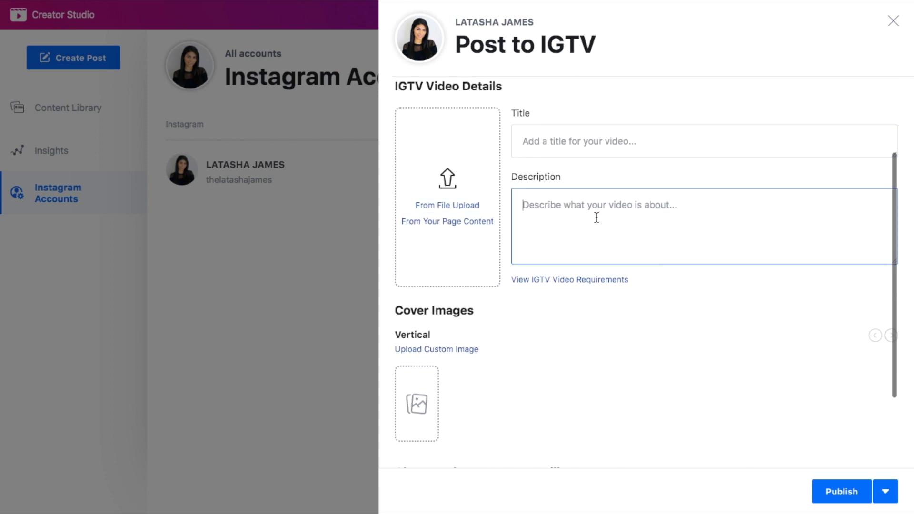
{"action": "left_click", "coordinate": [596, 214]}
{"action": "scroll", "coordinate": [596, 214], "scroll_direction": "down", "scroll_amount": 3}
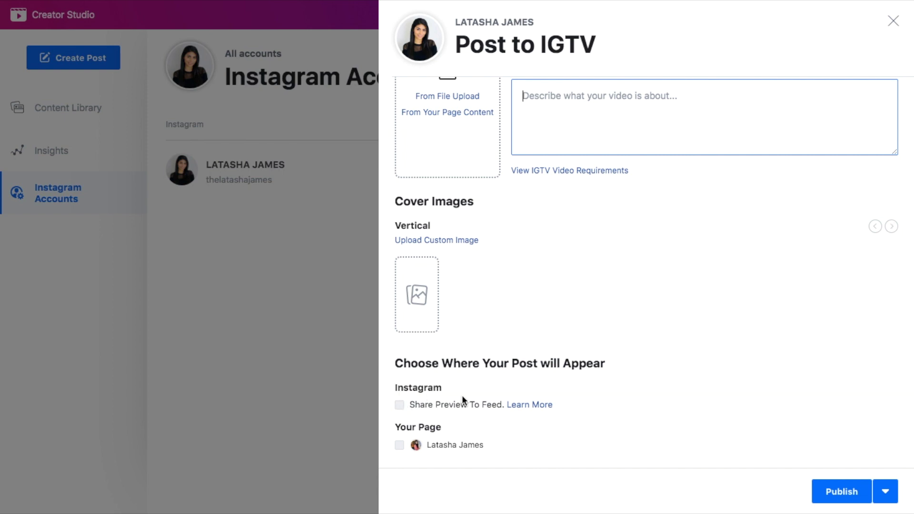
{"action": "scroll", "coordinate": [608, 224], "scroll_direction": "up", "scroll_amount": 5}
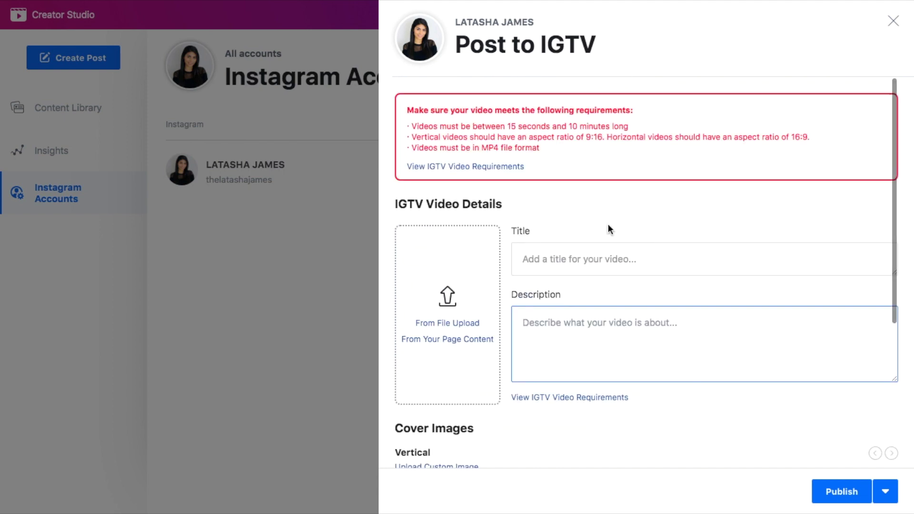